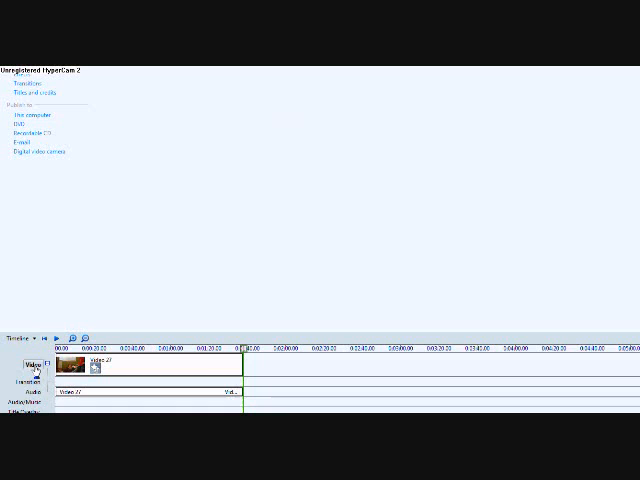
# Select the Video 27 clip, collapse the extra track rows and bring up its effects list.
pyautogui.click(33, 366)
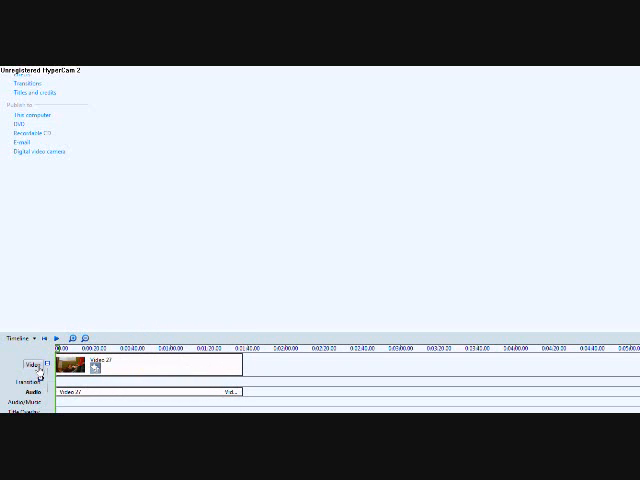
pyautogui.click(117, 373)
pyautogui.click(47, 364)
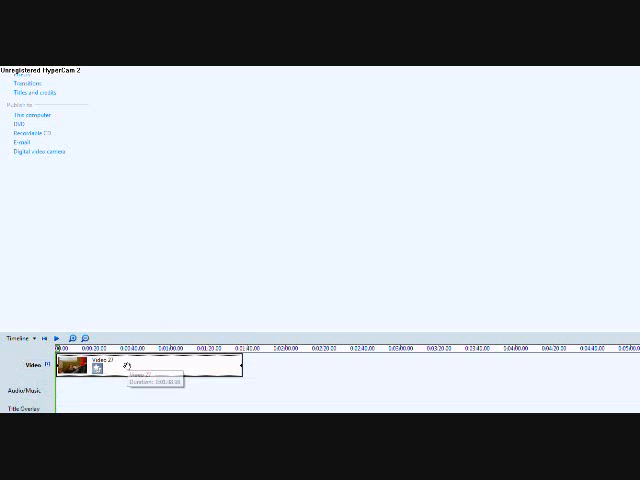
pyautogui.rightClick(127, 368)
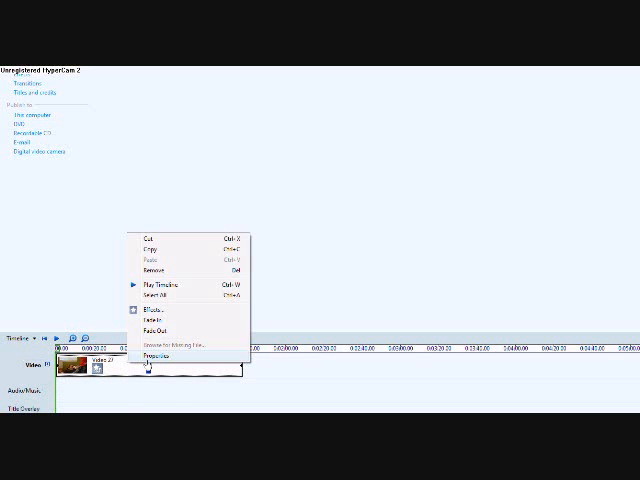
pyautogui.click(160, 317)
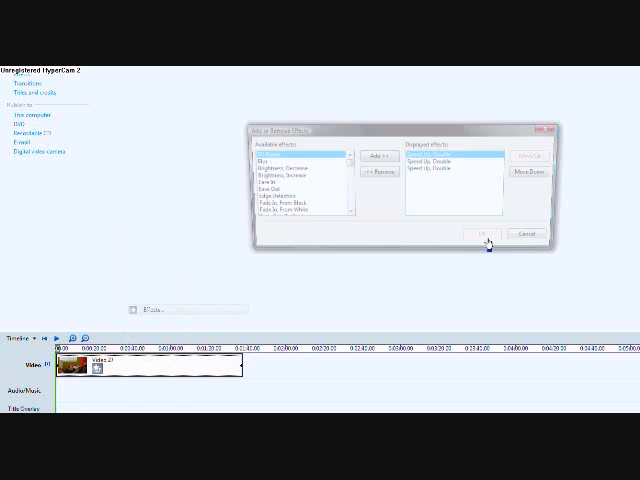
pyautogui.moveTo(349, 163); pyautogui.dragTo(347, 195)
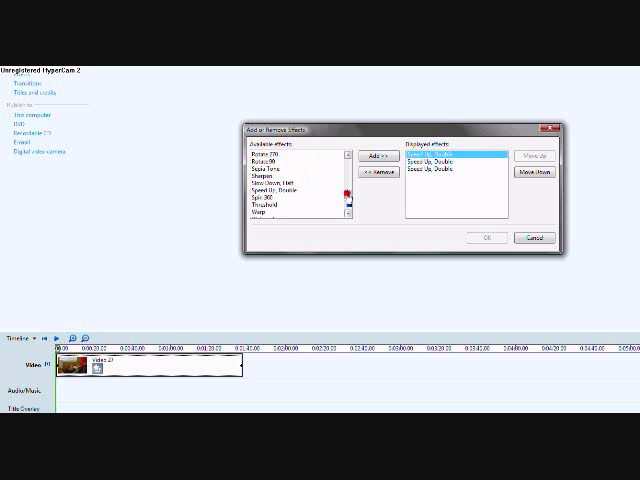
# Remove one Speed Up, Double so the clip keeps two of the three stacked effects.
pyautogui.click(287, 195)
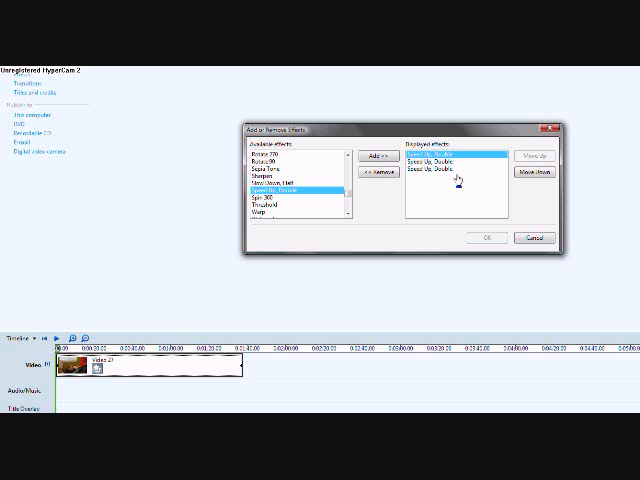
pyautogui.click(380, 173)
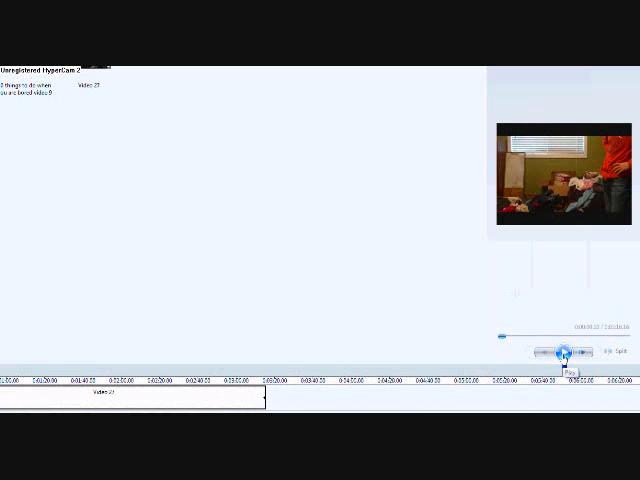
# Preview the clip briefly, then bring up its effects list again.
pyautogui.click(564, 352)
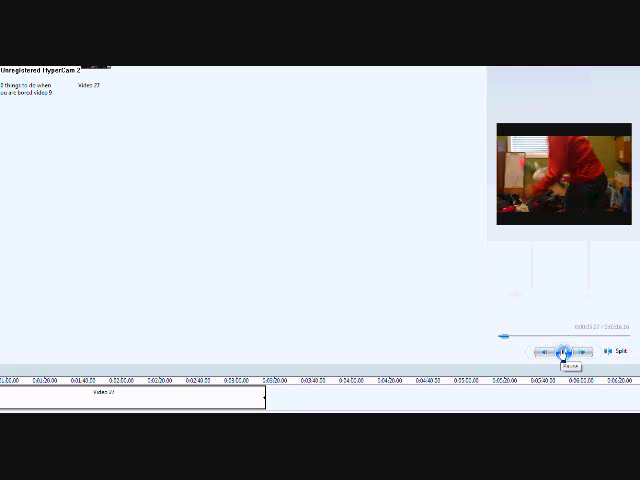
pyautogui.click(564, 352)
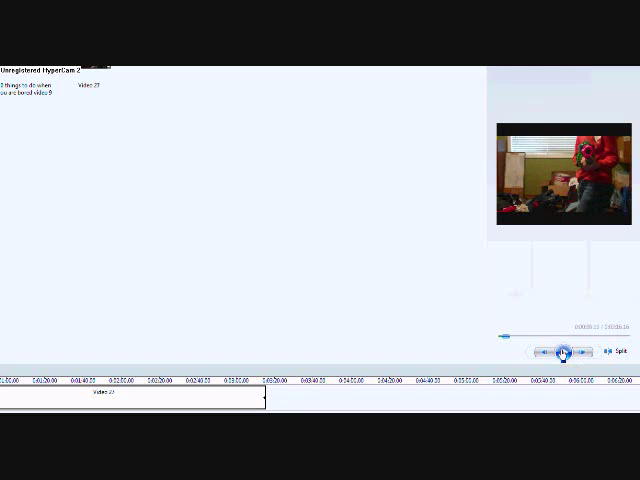
pyautogui.rightClick(134, 401)
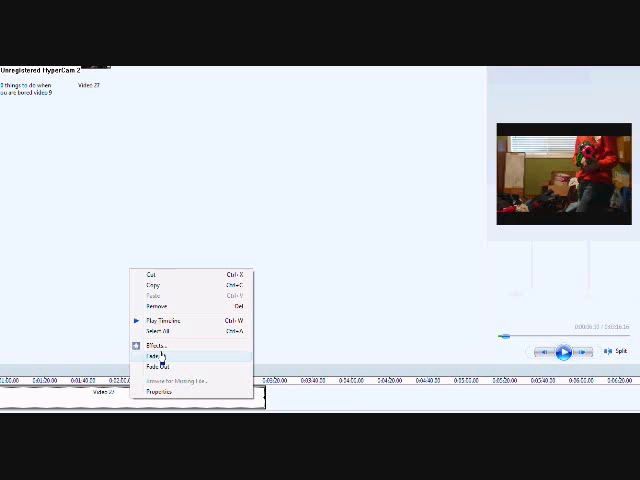
pyautogui.click(157, 347)
# Add another Speed Up, Double to Video 27, confirm it and preview the shorter clip.
pyautogui.moveTo(183, 192); pyautogui.dragTo(183, 232)
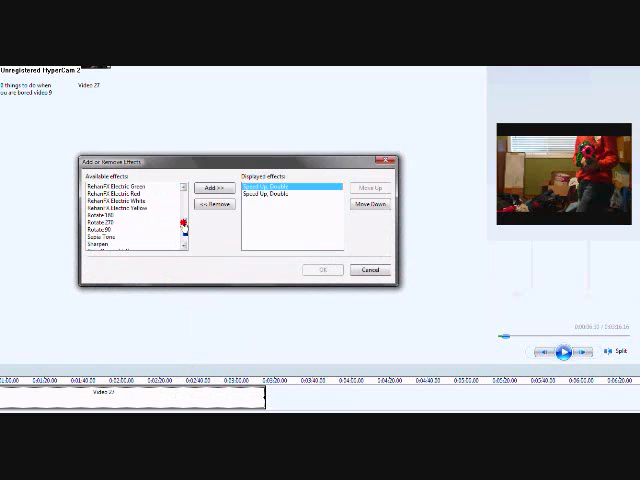
pyautogui.click(125, 200)
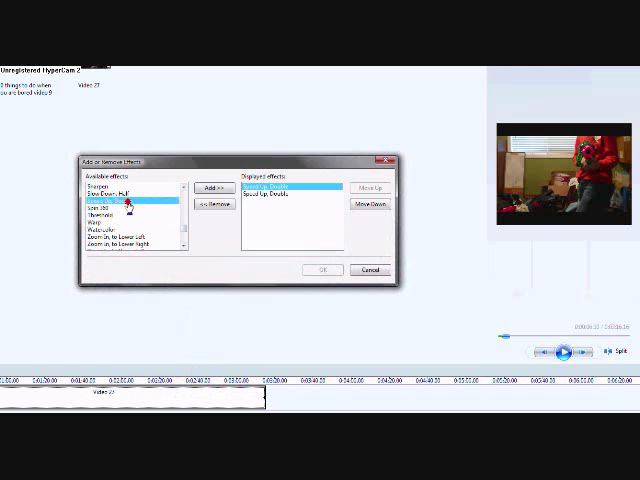
pyautogui.click(212, 190)
pyautogui.click(323, 271)
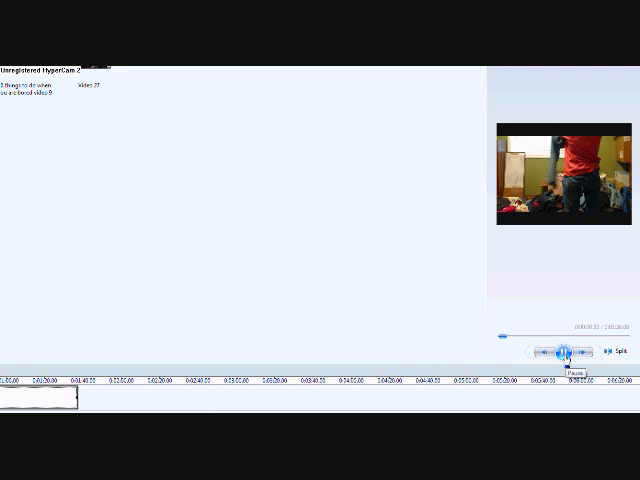
pyautogui.click(564, 353)
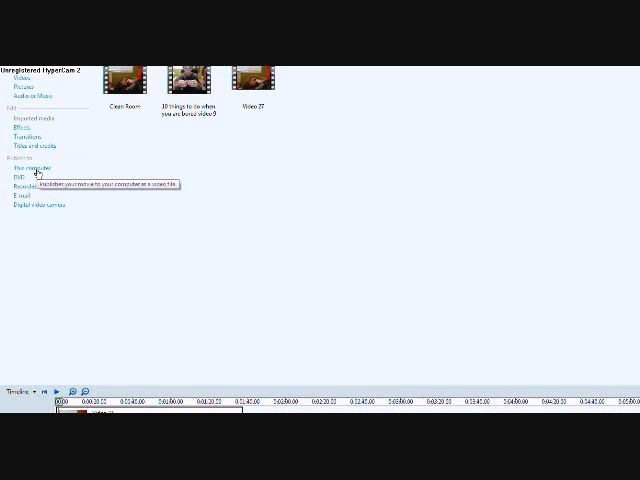
# Start publishing the movie with best-quality settings, then cancel without creating a file.
pyautogui.click(36, 172)
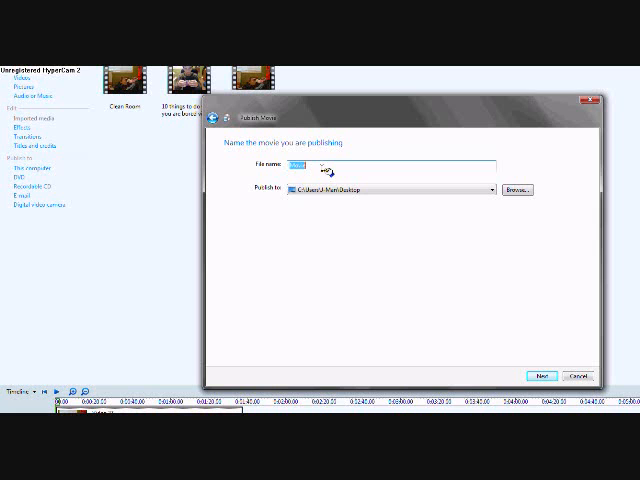
pyautogui.write('clean room 3')
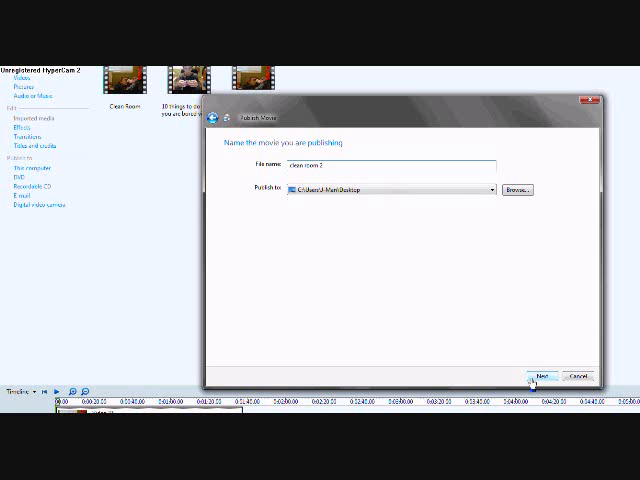
pyautogui.click(531, 383)
pyautogui.click(300, 215)
pyautogui.click(286, 209)
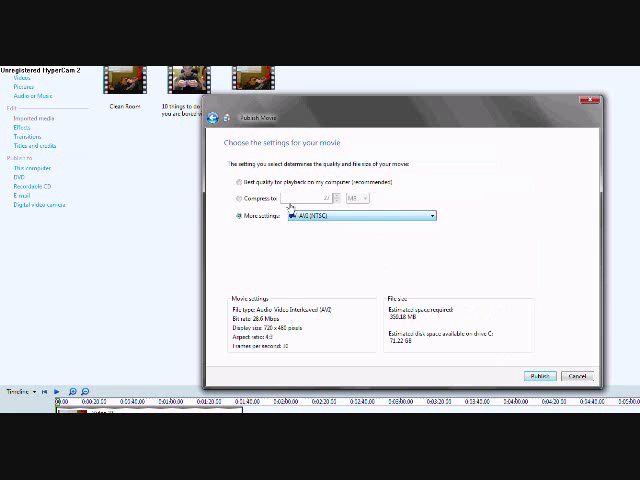
pyautogui.click(240, 184)
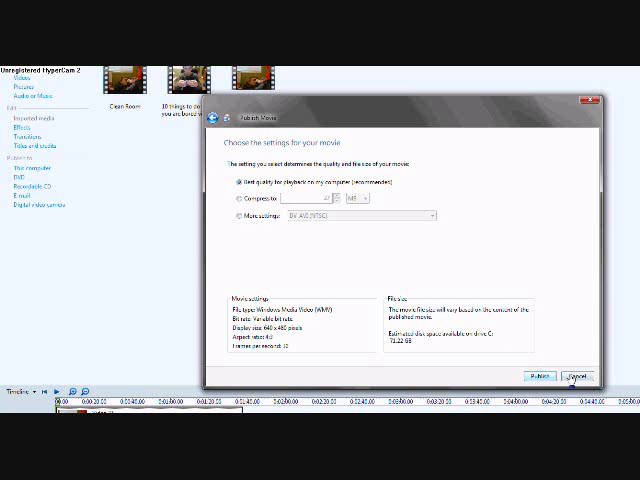
pyautogui.click(574, 378)
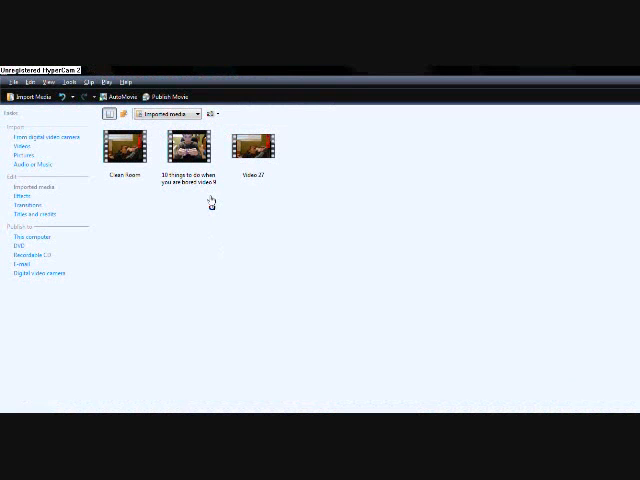
pyautogui.click(31, 97)
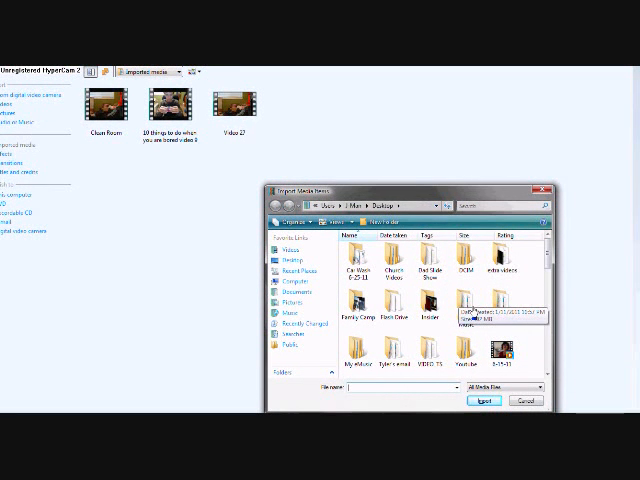
pyautogui.moveTo(547, 254); pyautogui.dragTo(544, 304)
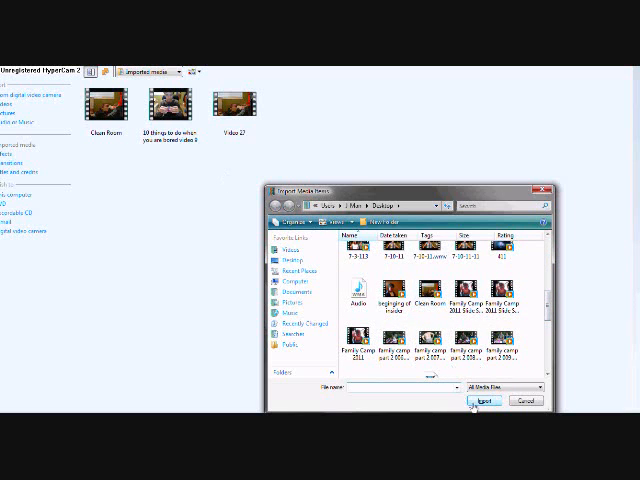
pyautogui.click(526, 401)
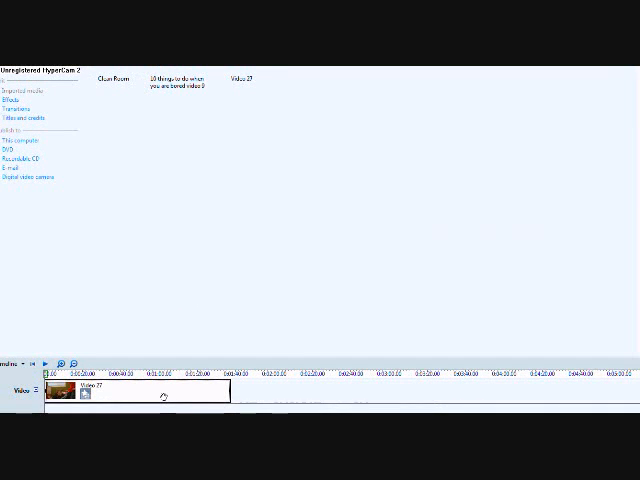
# Delete Video 27 from the timeline and play the Clean Room clip in the preview.
pyautogui.press('Delete')
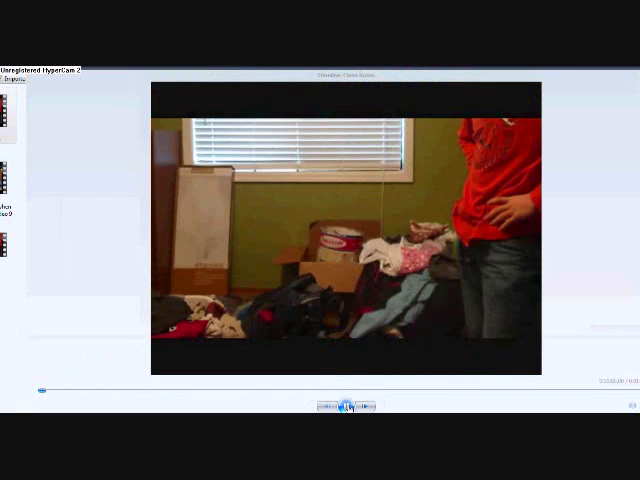
pyautogui.click(346, 406)
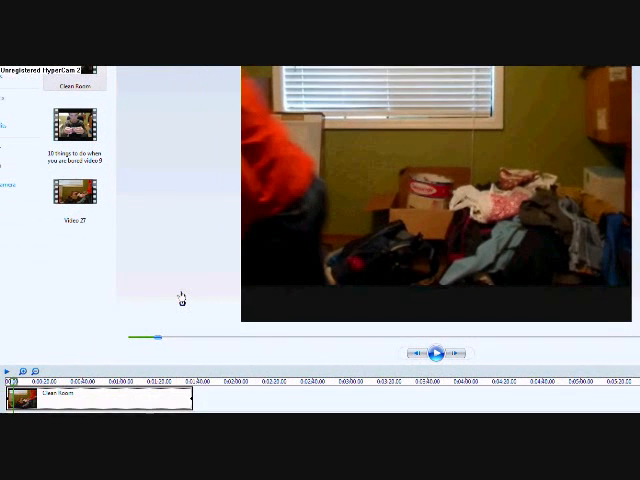
# Add a Speed Up, Double effect to the Clean Room clip and confirm it.
pyautogui.rightClick(158, 390)
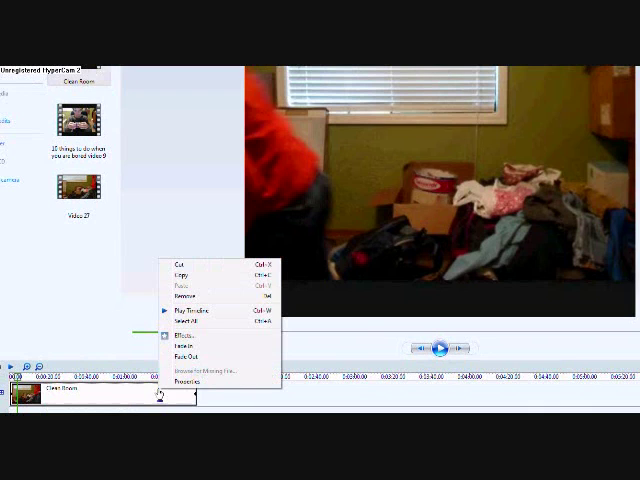
pyautogui.click(184, 336)
pyautogui.click(302, 208)
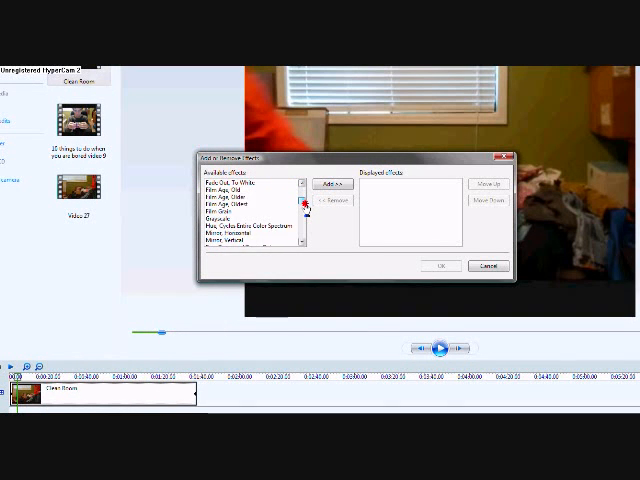
pyautogui.moveTo(305, 209); pyautogui.dragTo(305, 231)
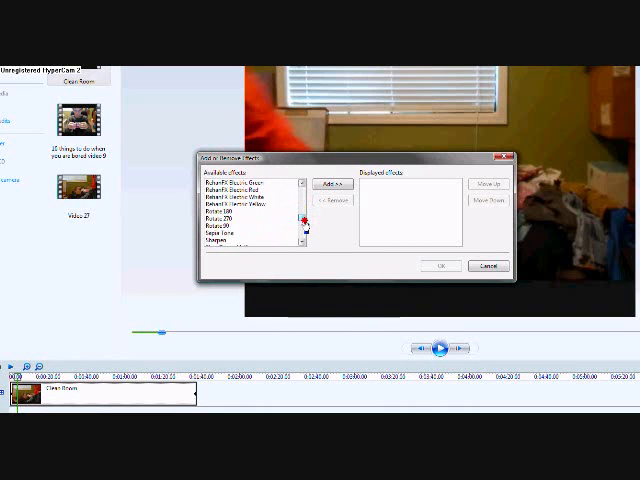
pyautogui.click(285, 203)
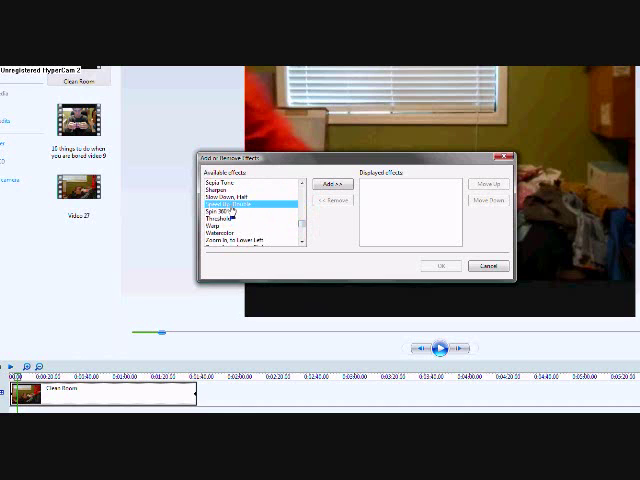
pyautogui.click(322, 190)
pyautogui.click(440, 267)
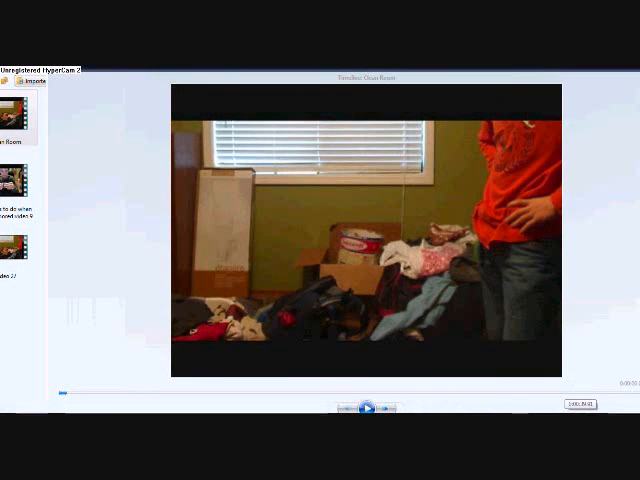
# Play the sped-up Clean Room clip in the preview monitor.
pyautogui.click(367, 408)
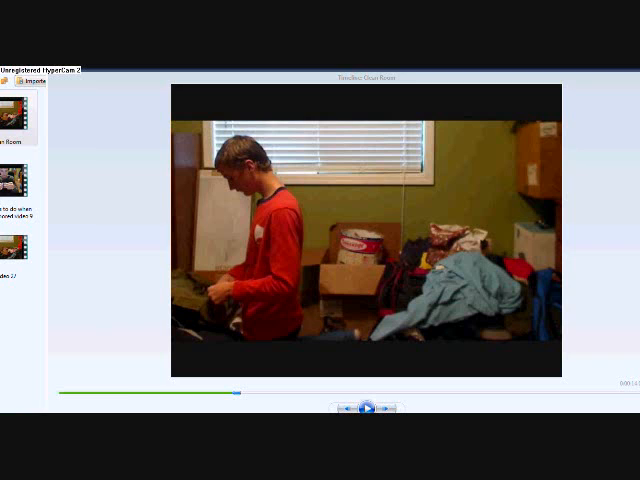
# Add a second Speed Up, Double effect to the Clean Room clip.
pyautogui.rightClick(10, 320)
pyautogui.click(40, 399)
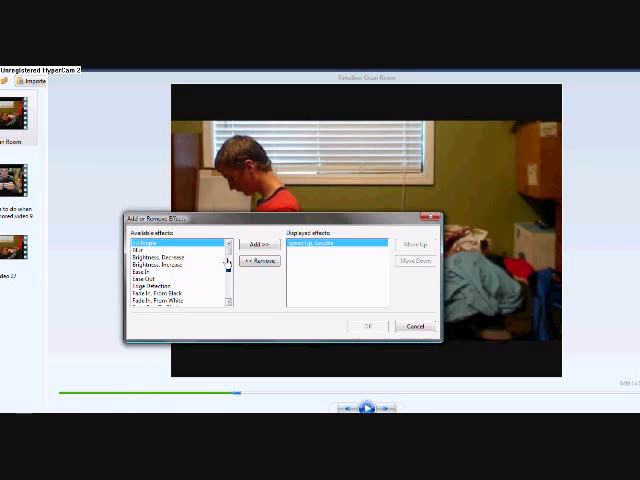
pyautogui.moveTo(227, 258); pyautogui.dragTo(229, 284)
pyautogui.click(171, 287)
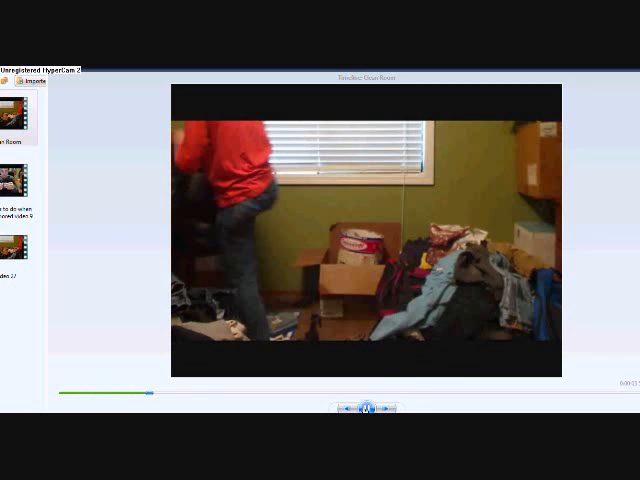
# Stop the faster preview and rewind it to the clip's beginning.
pyautogui.click(366, 408)
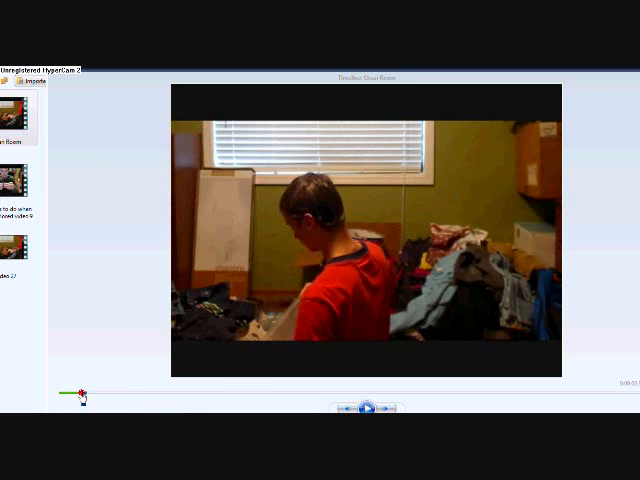
pyautogui.moveTo(150, 400); pyautogui.dragTo(40, 397)
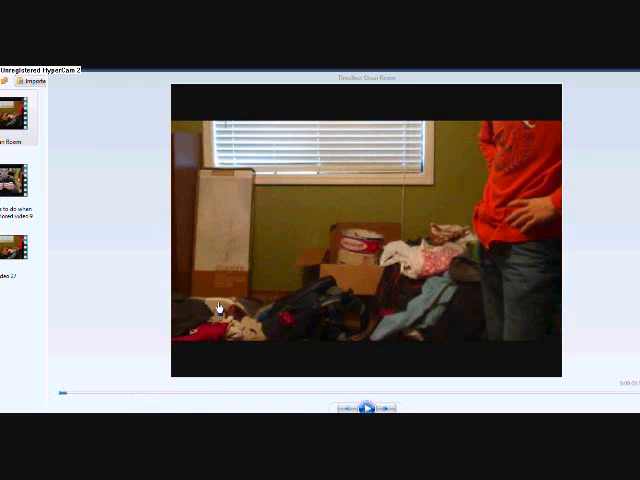